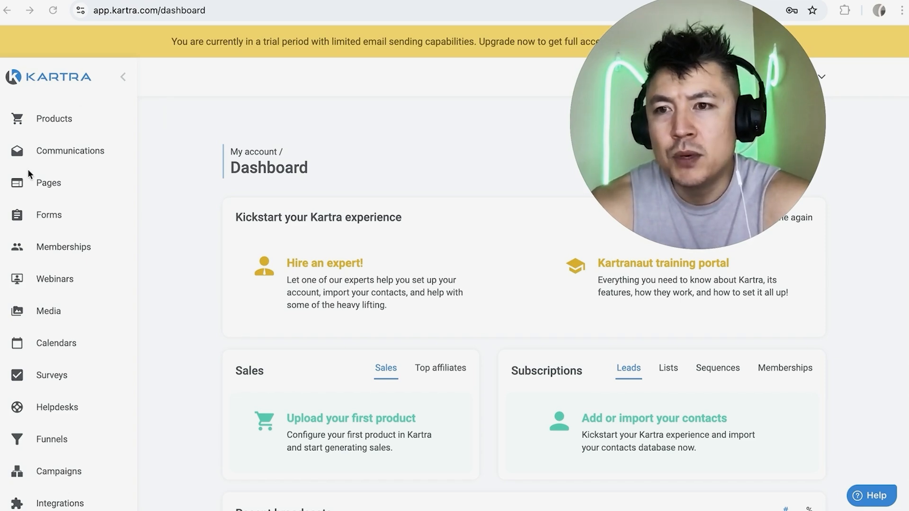
Step: Open the existing page from the Pages area in the page editor, keeping its name, category and site settings
{"action": "left_click", "coordinate": [54, 188]}
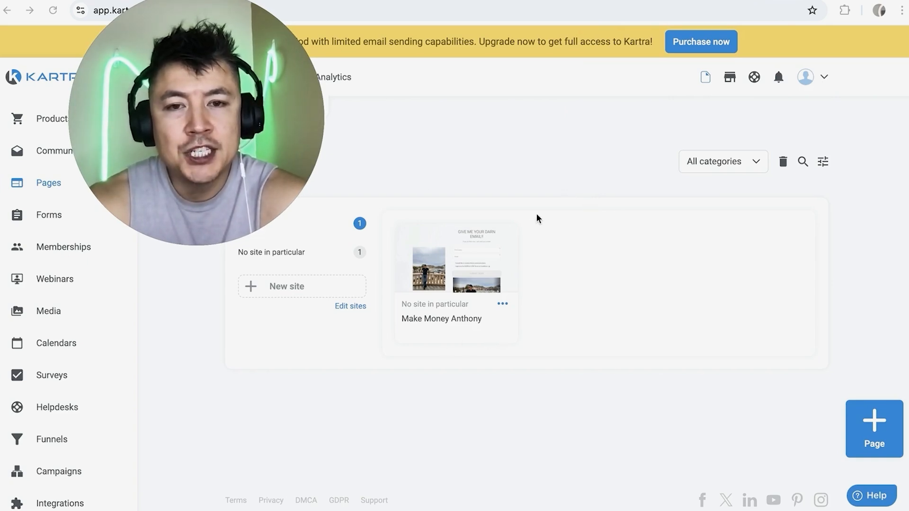
{"action": "left_click", "coordinate": [501, 305]}
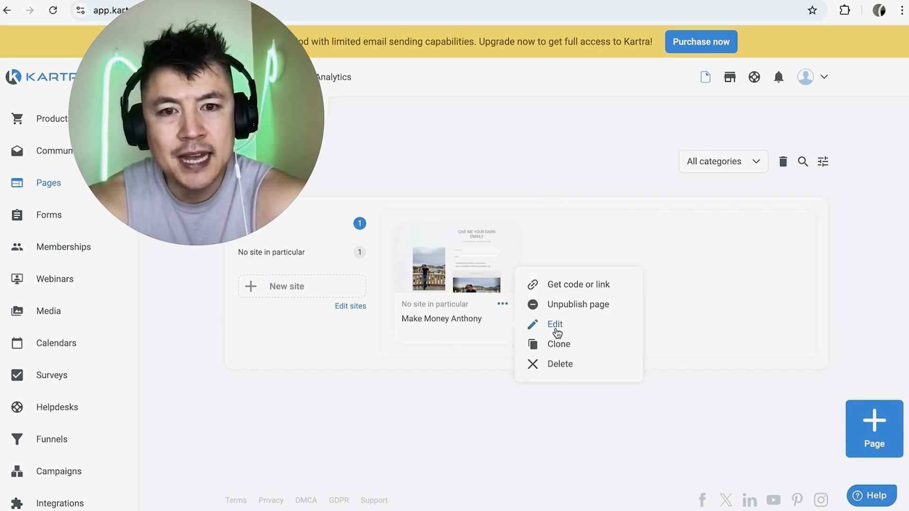
{"action": "left_click", "coordinate": [539, 322]}
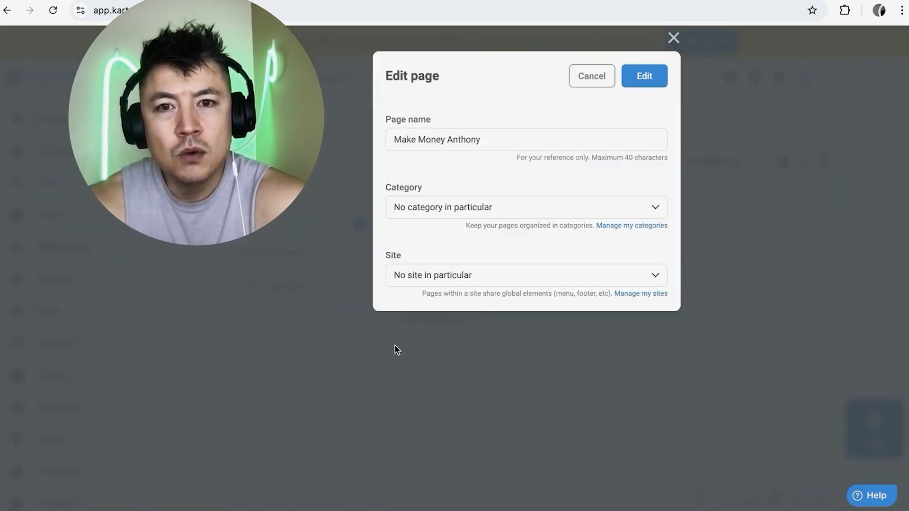
{"action": "left_click", "coordinate": [649, 83]}
Step: Look through the page from the opt-in form to the "We Provide Best Services" section
{"action": "scroll", "coordinate": [388, 255], "scroll_direction": "down", "scroll_amount": 5}
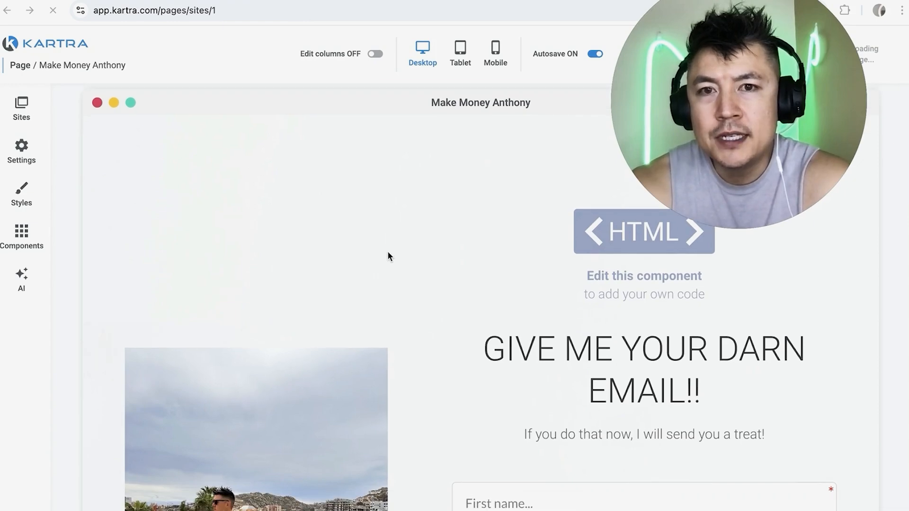
{"action": "scroll", "coordinate": [387, 250], "scroll_direction": "down", "scroll_amount": 10}
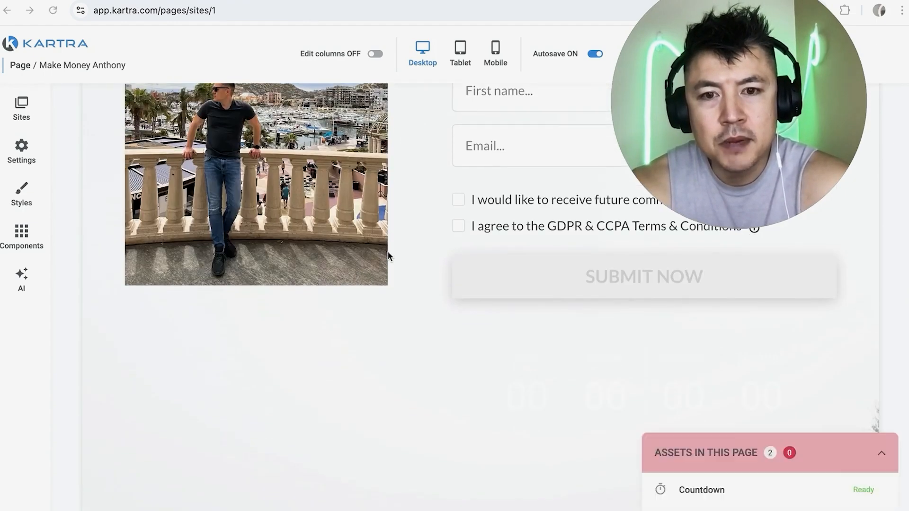
{"action": "scroll", "coordinate": [388, 252], "scroll_direction": "up", "scroll_amount": 10}
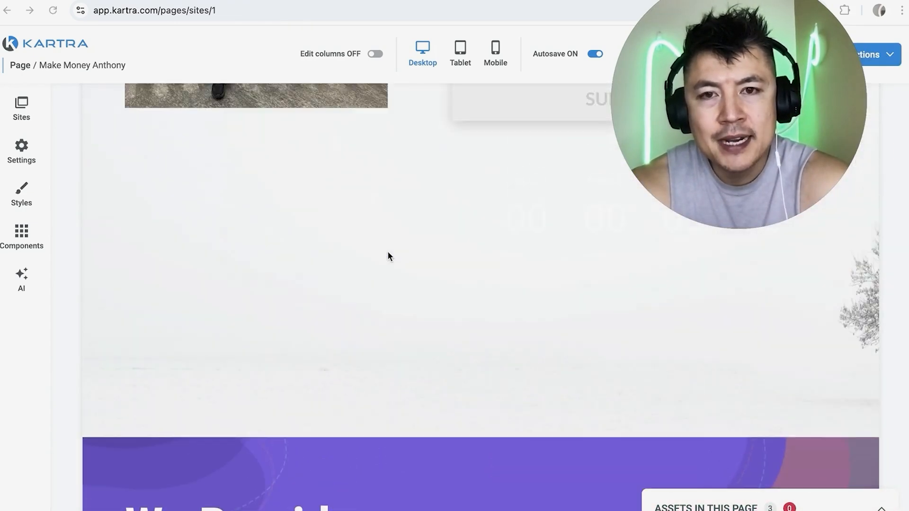
{"action": "scroll", "coordinate": [388, 257], "scroll_direction": "down", "scroll_amount": 7}
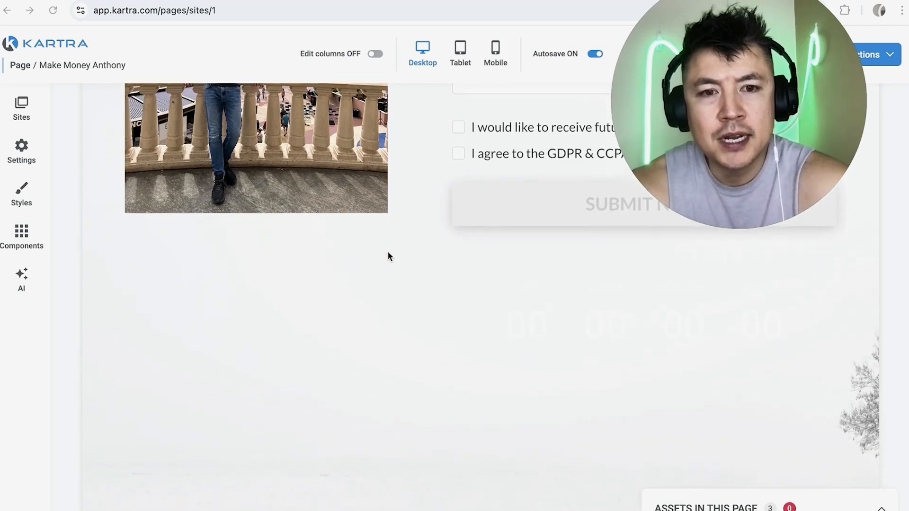
{"action": "scroll", "coordinate": [387, 253], "scroll_direction": "down", "scroll_amount": 3}
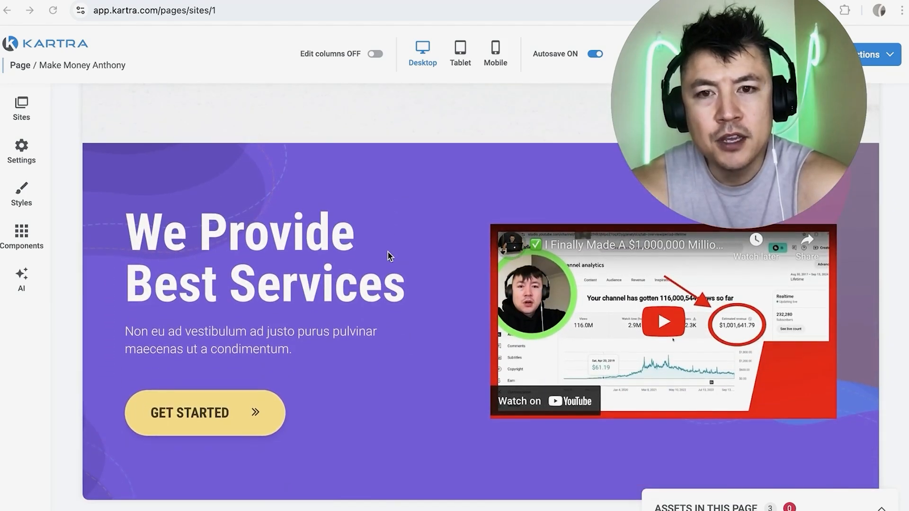
{"action": "scroll", "coordinate": [385, 210], "scroll_direction": "up", "scroll_amount": 2}
{"action": "scroll", "coordinate": [385, 209], "scroll_direction": "down", "scroll_amount": 1}
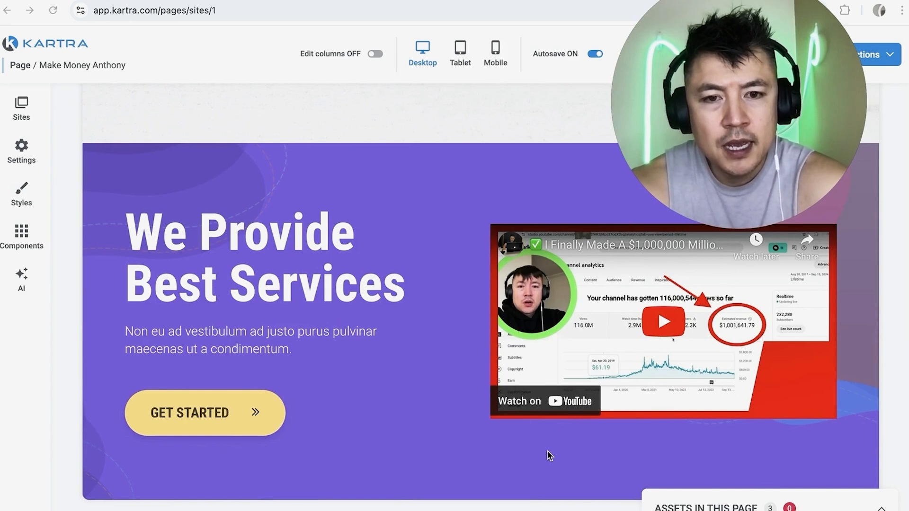
Step: Add Countdown component 11 above the video in the "We Provide Best Services" section
{"action": "left_click", "coordinate": [26, 235]}
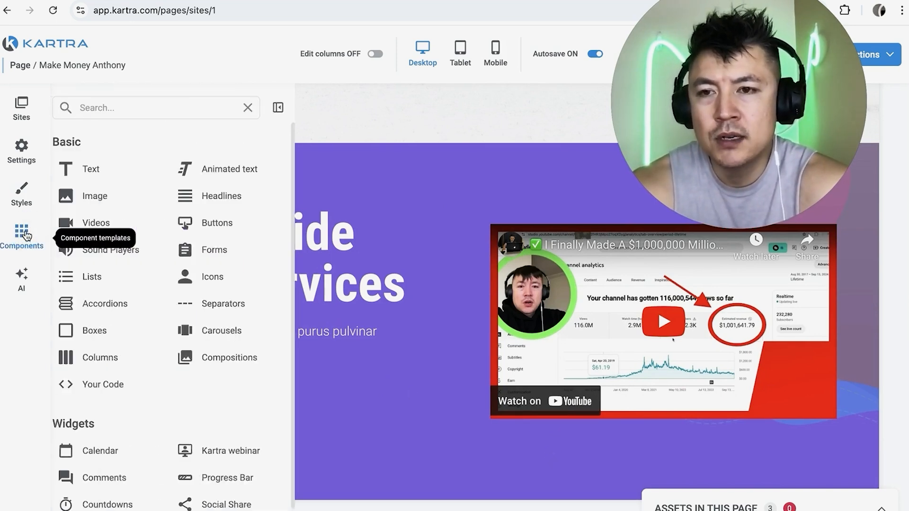
{"action": "scroll", "coordinate": [144, 265], "scroll_direction": "down", "scroll_amount": 1}
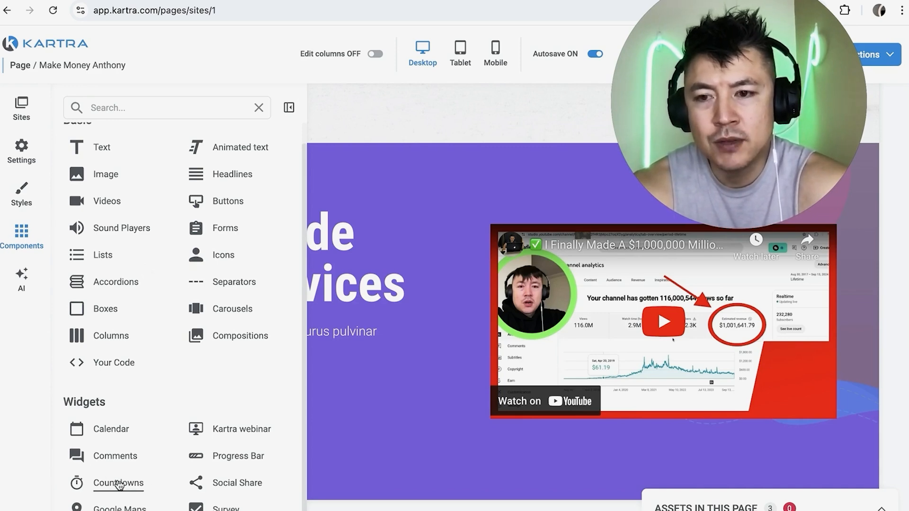
{"action": "left_click", "coordinate": [112, 482]}
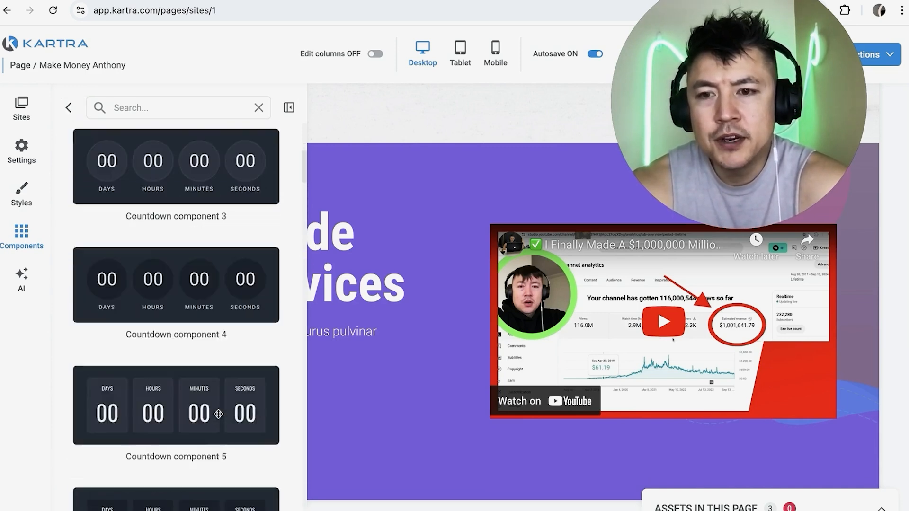
{"action": "scroll", "coordinate": [198, 309], "scroll_direction": "down", "scroll_amount": 4}
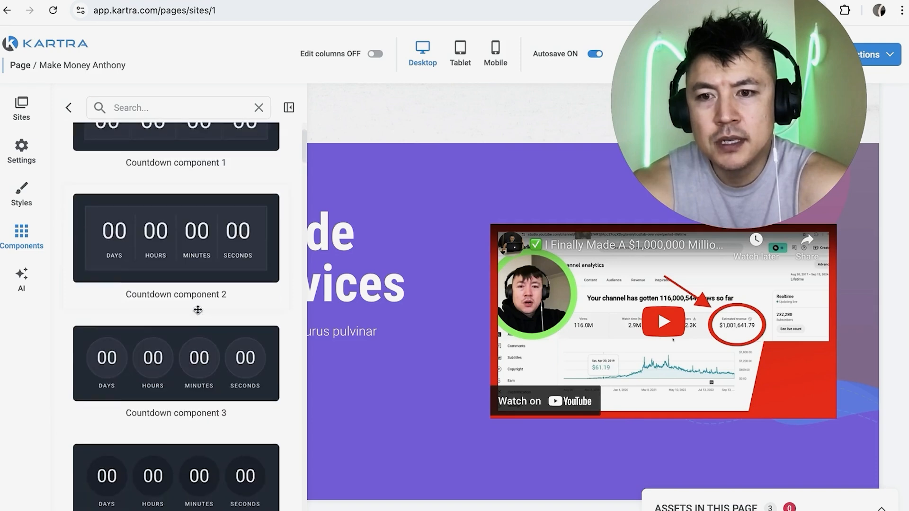
{"action": "scroll", "coordinate": [197, 309], "scroll_direction": "up", "scroll_amount": 4}
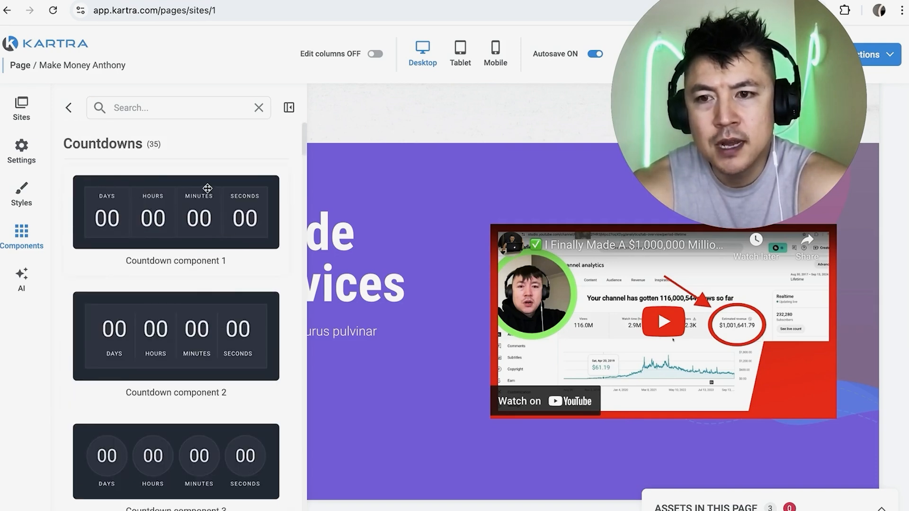
{"action": "scroll", "coordinate": [155, 351], "scroll_direction": "down", "scroll_amount": 10}
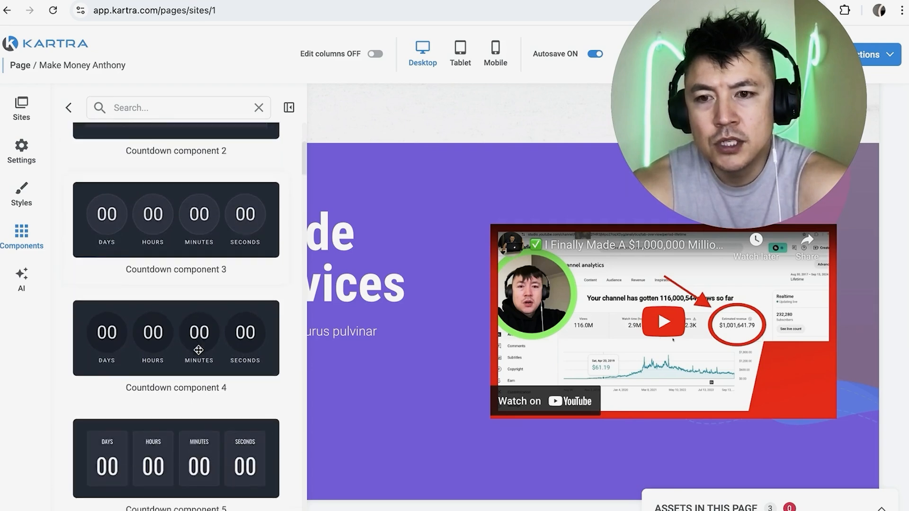
{"action": "scroll", "coordinate": [198, 349], "scroll_direction": "down", "scroll_amount": 15}
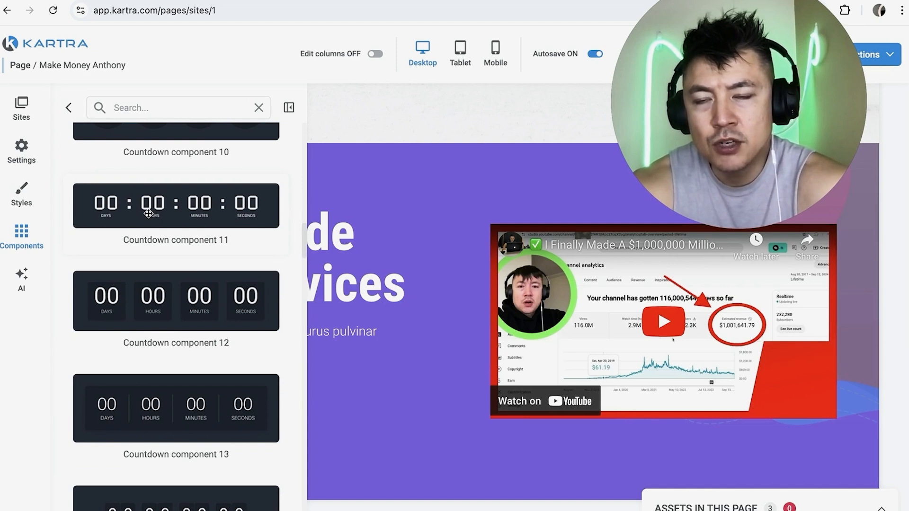
{"action": "left_click_drag", "start_coordinate": [148, 214], "coordinate": [527, 249]}
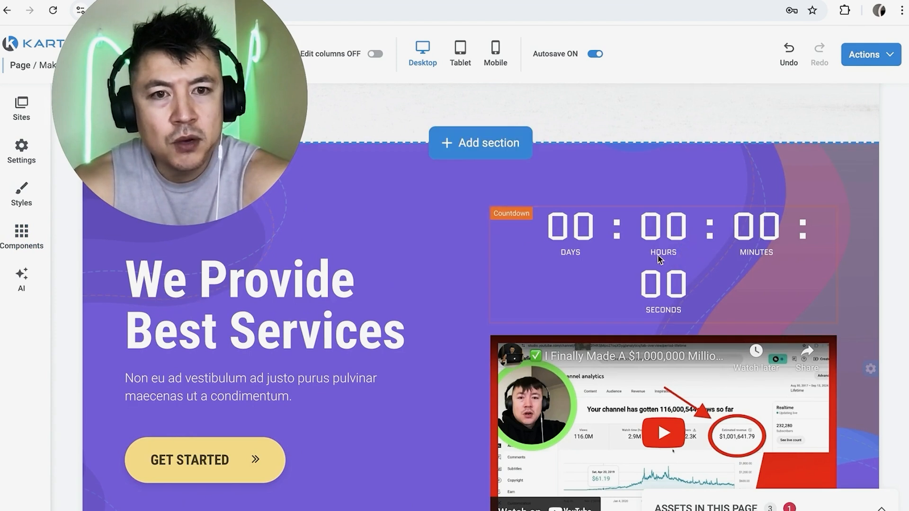
Step: Open the new countdown's timer settings and set its ending to "Based on landing date (dynamic)"
{"action": "left_click", "coordinate": [638, 252]}
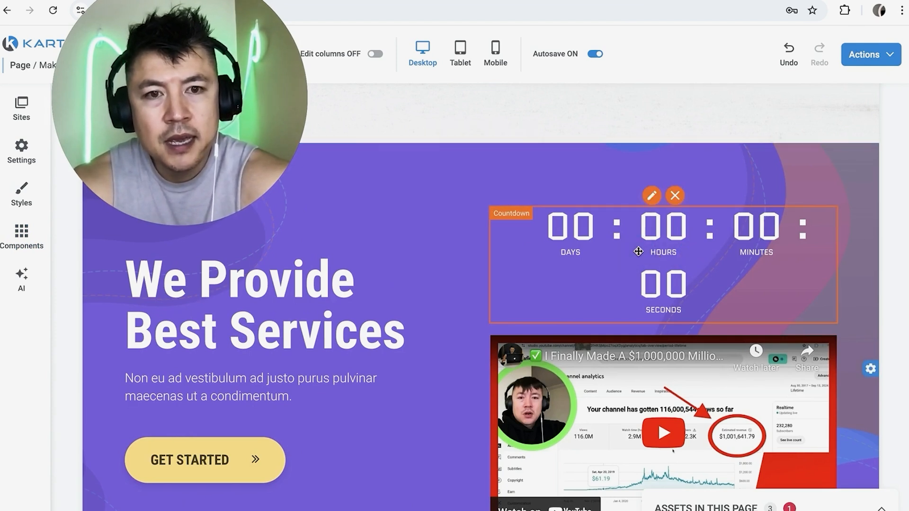
{"action": "left_click", "coordinate": [651, 196]}
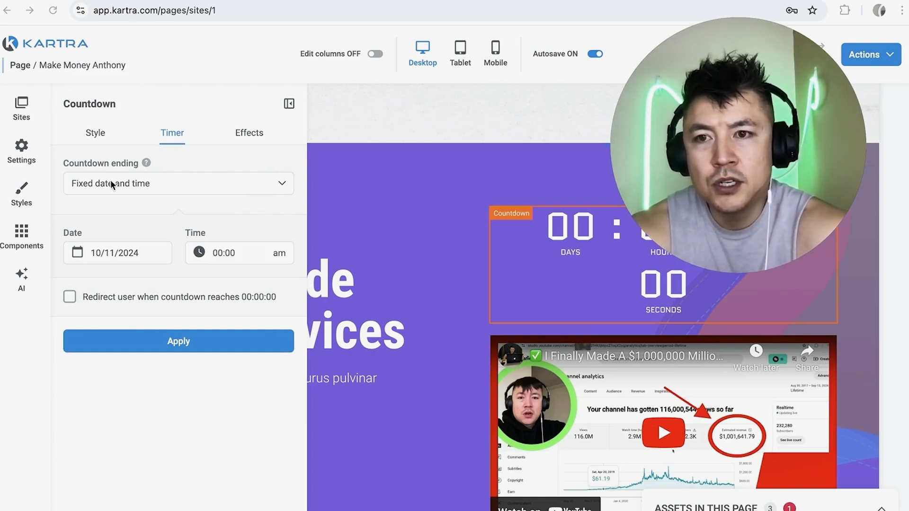
{"action": "left_click", "coordinate": [202, 183]}
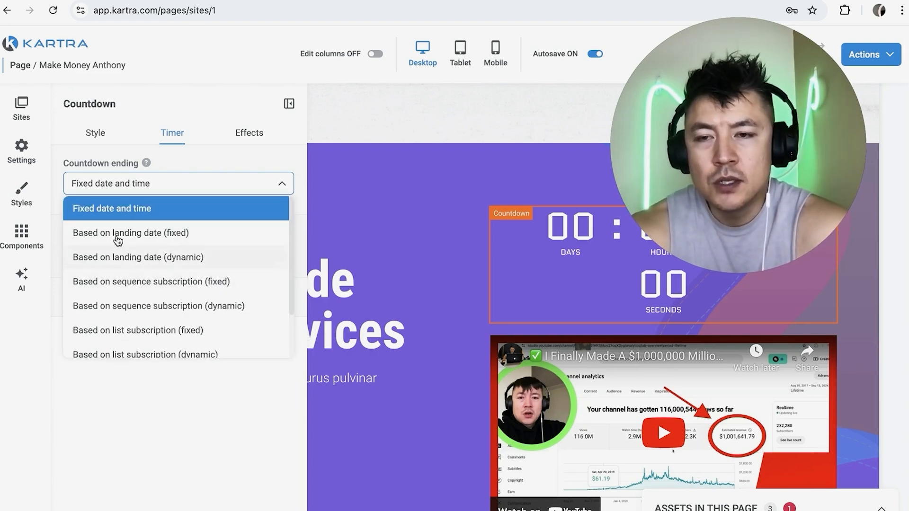
{"action": "scroll", "coordinate": [226, 296], "scroll_direction": "down", "scroll_amount": 1}
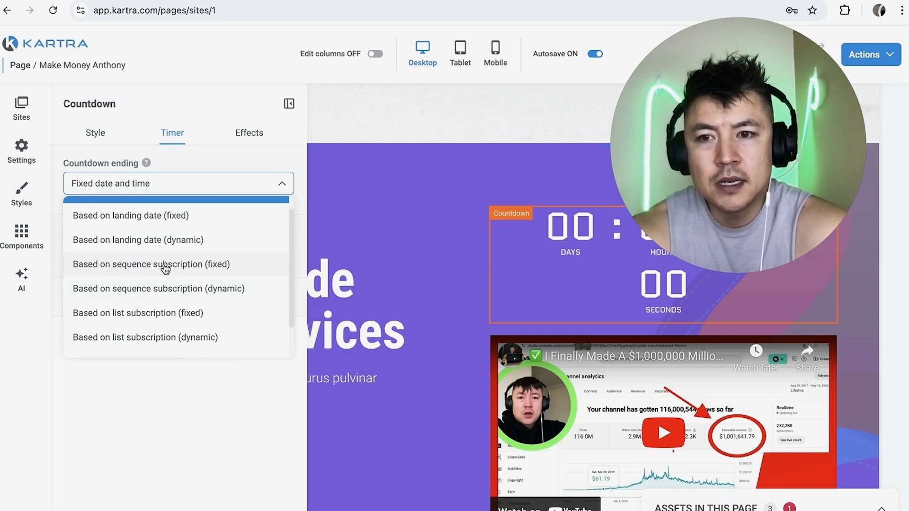
{"action": "scroll", "coordinate": [199, 272], "scroll_direction": "down", "scroll_amount": 1}
{"action": "scroll", "coordinate": [208, 284], "scroll_direction": "up", "scroll_amount": 2}
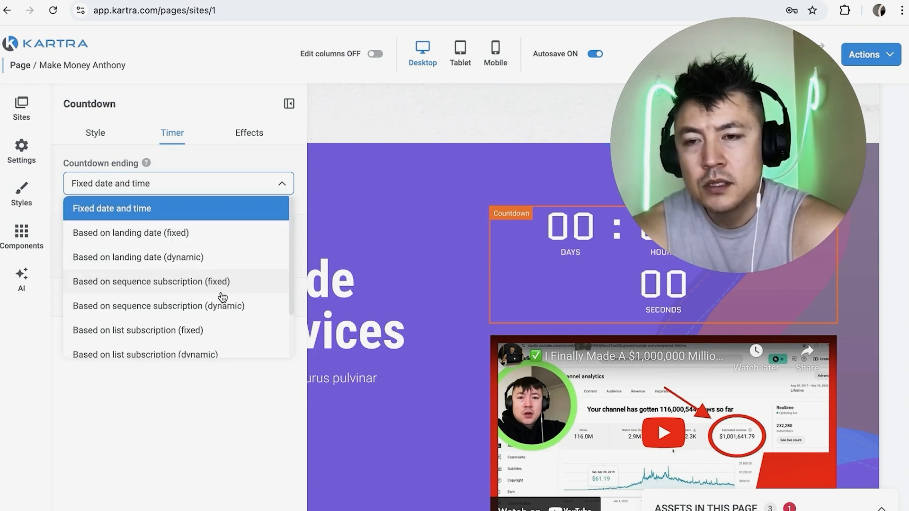
{"action": "left_click", "coordinate": [124, 257]}
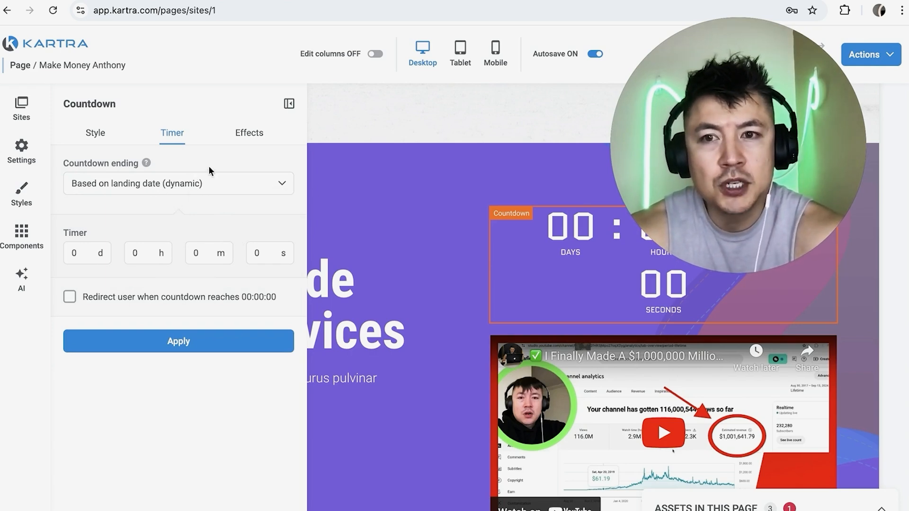
Step: Set the countdown timer to 7 days and apply it
{"action": "mouse_move", "coordinate": [147, 164]}
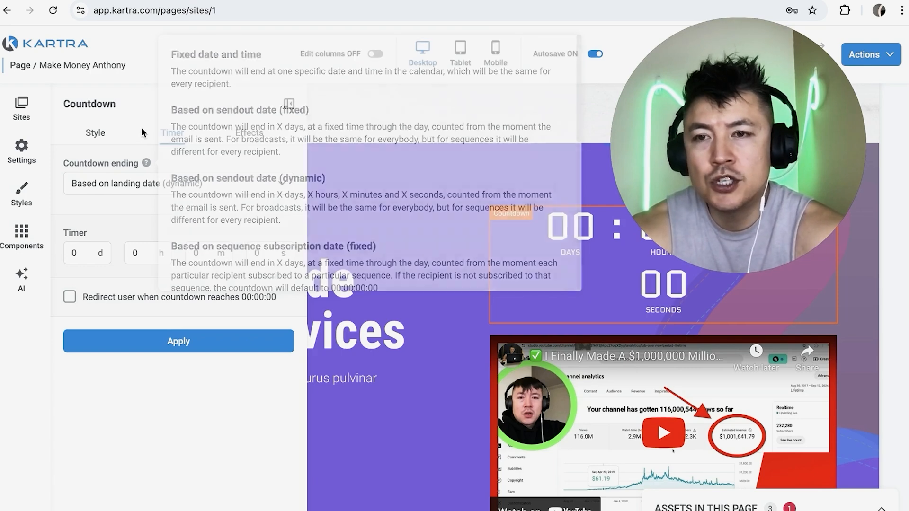
{"action": "left_click", "coordinate": [87, 257]}
{"action": "key", "text": "BackSpace"}
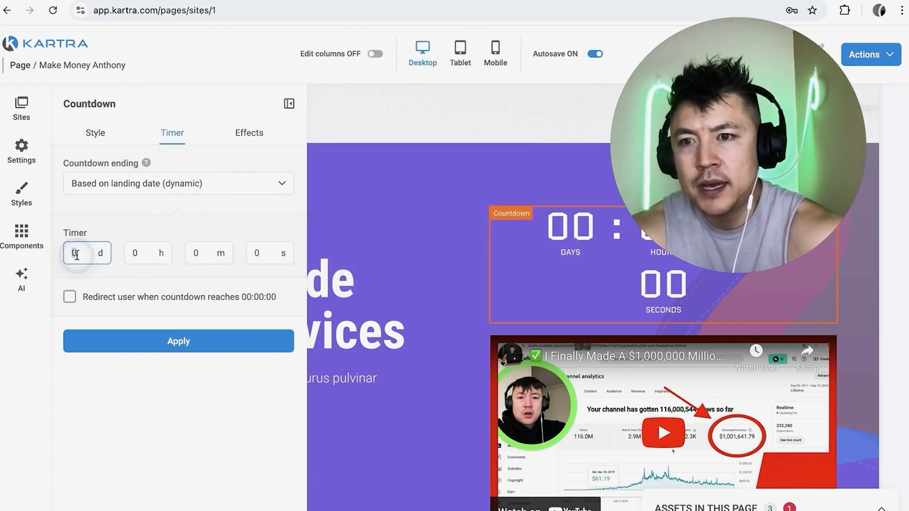
{"action": "type", "text": "7"}
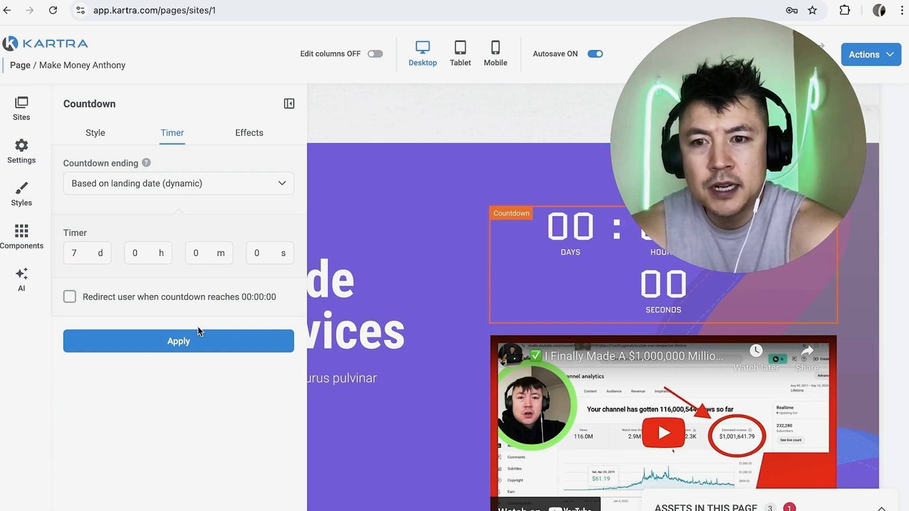
{"action": "left_click", "coordinate": [197, 339]}
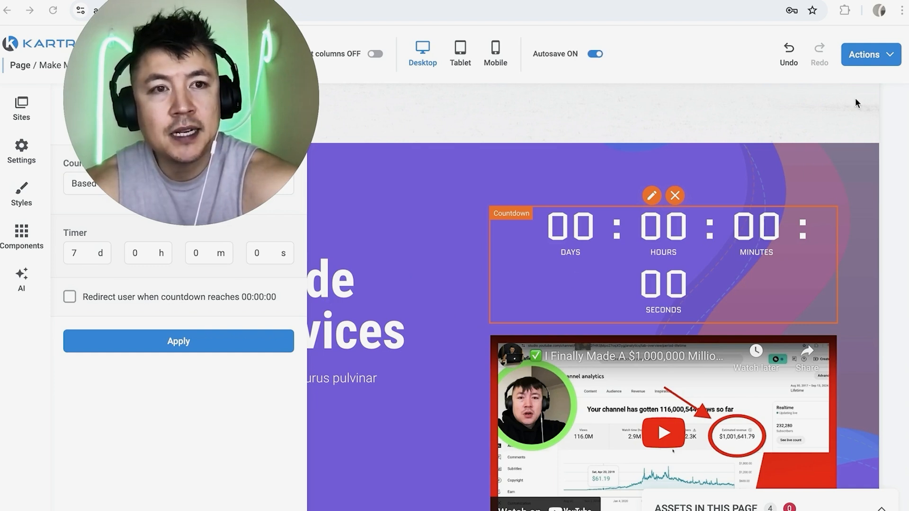
Step: Start publishing the page live with the new countdown
{"action": "left_click", "coordinate": [869, 56]}
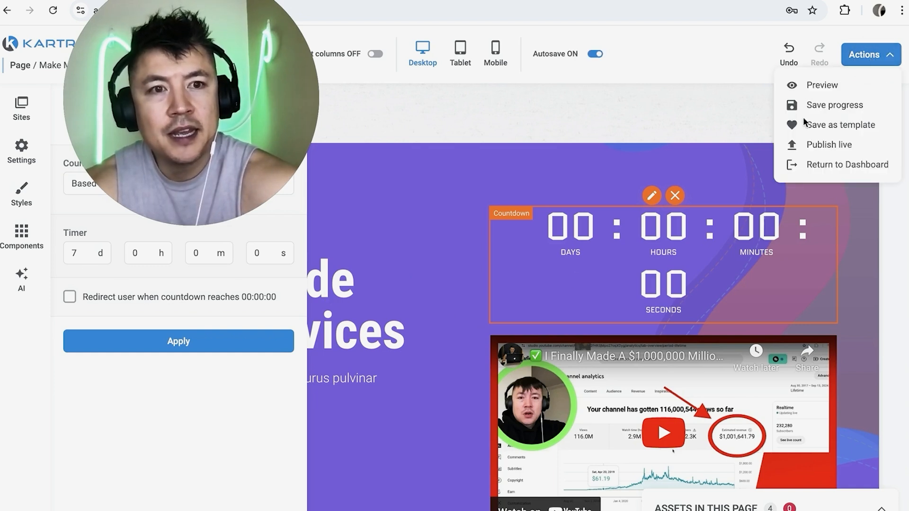
{"action": "left_click", "coordinate": [814, 148]}
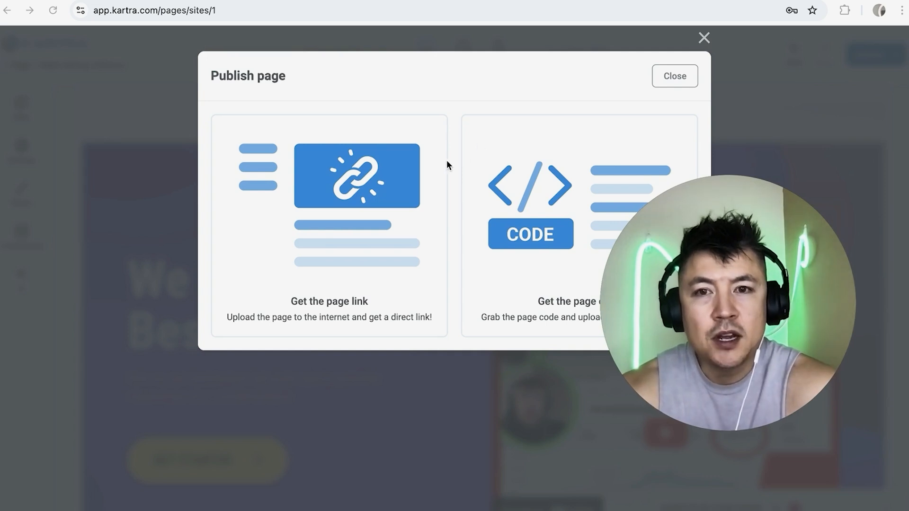